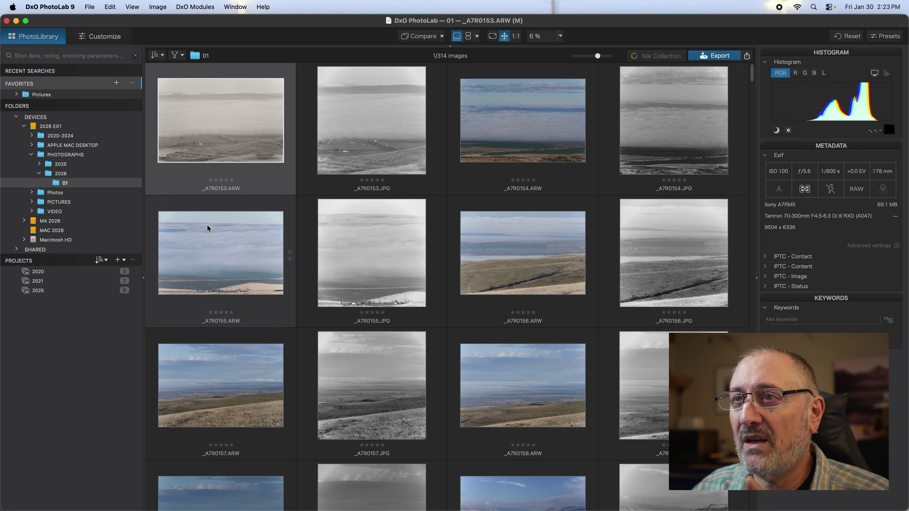
Step: Open _A7R0153.ARW for editing and reset all of its existing corrections
right_click(542, 265)
key("Escape")
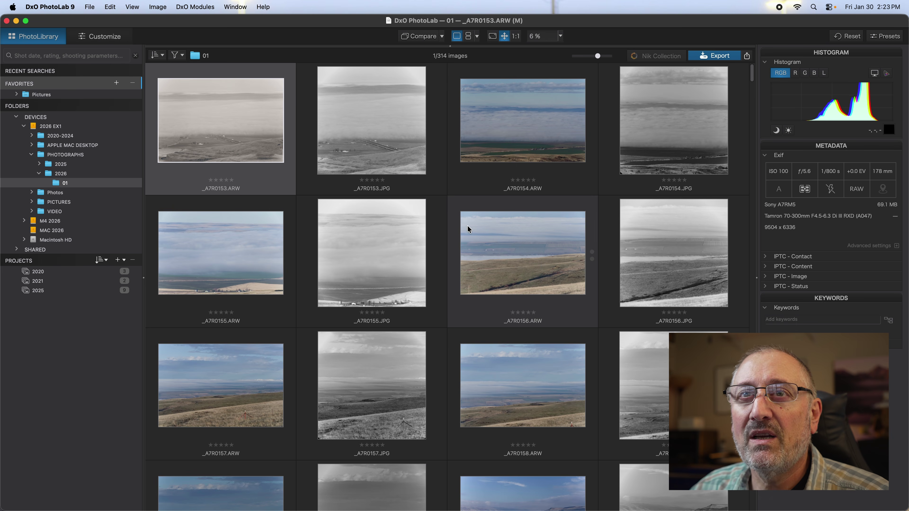
double_click(230, 143)
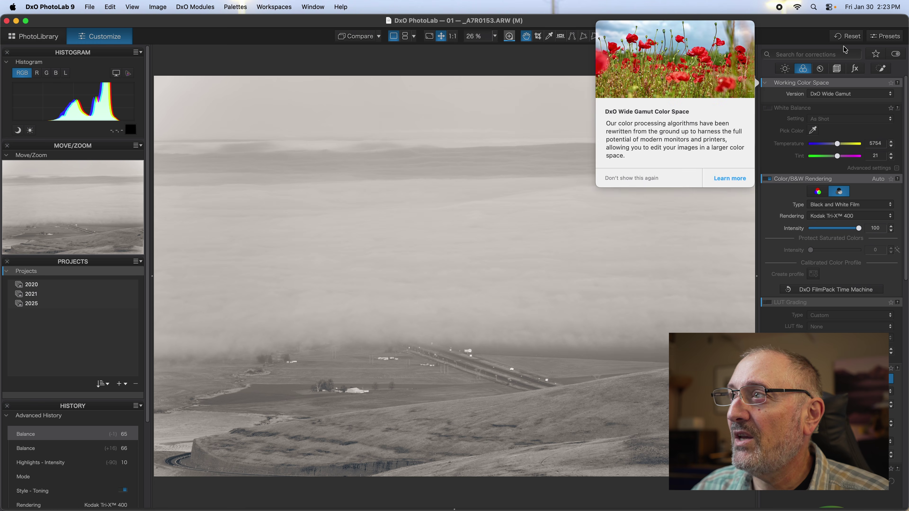
left_click(849, 36)
left_click(408, 167)
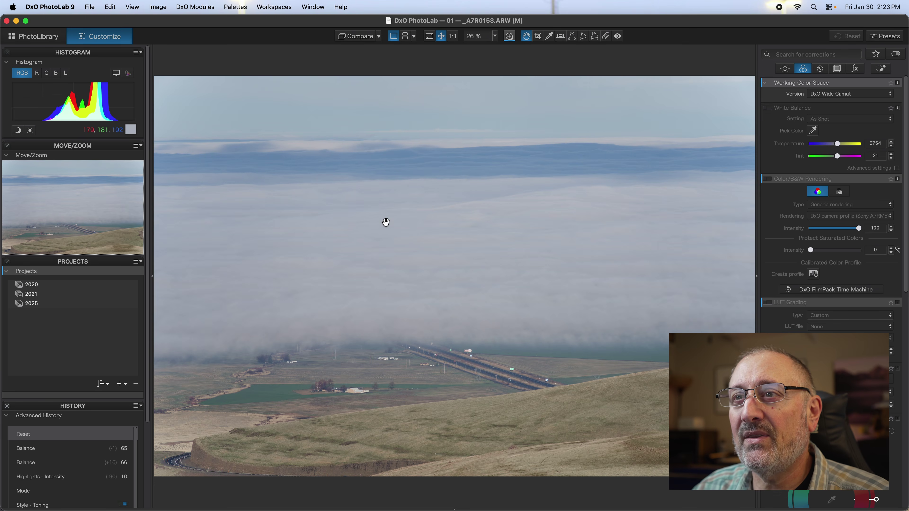
Step: Enable Color/B&W Rendering and convert the photo to black and white with the Black and White Film rendering Kodak Tri-X 400
mouse_move(812, 81)
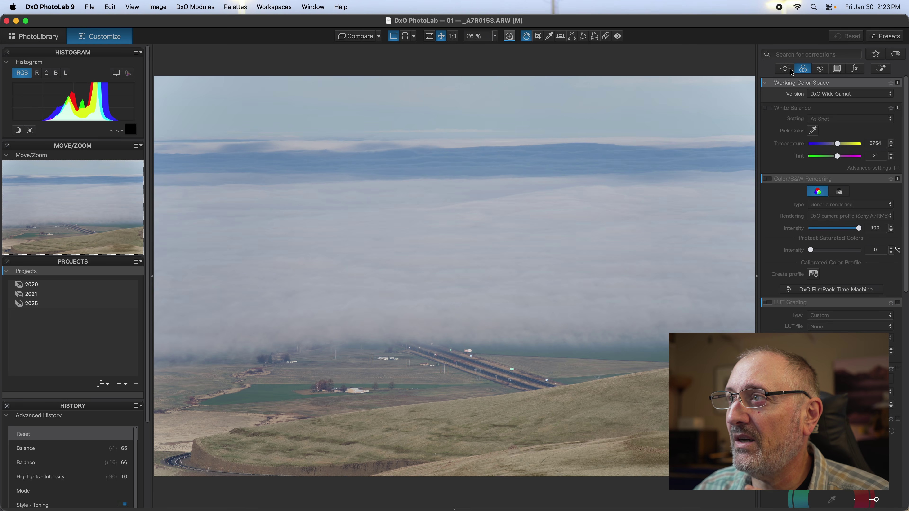
left_click(790, 70)
left_click(804, 70)
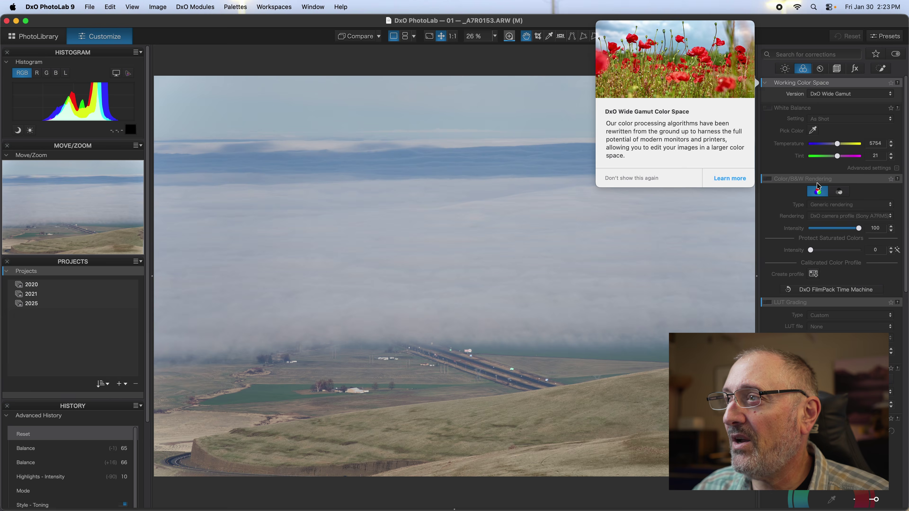
left_click(768, 179)
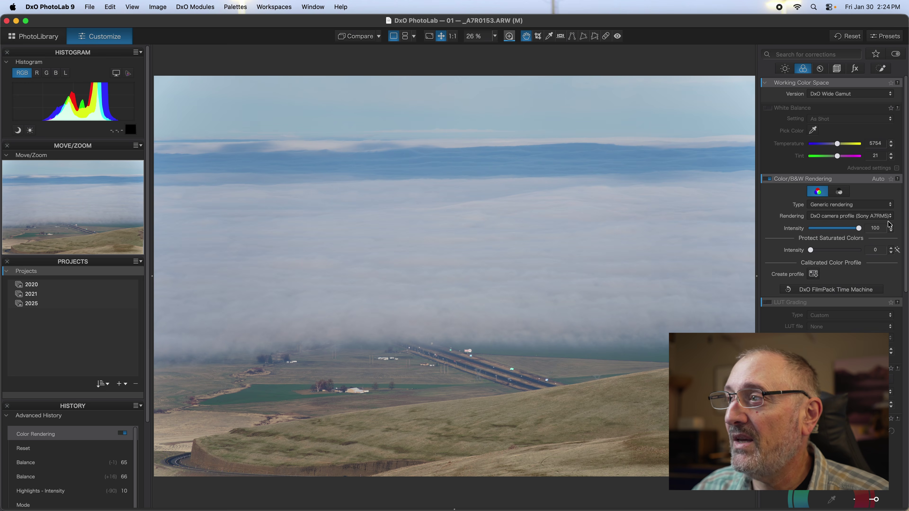
left_click(841, 193)
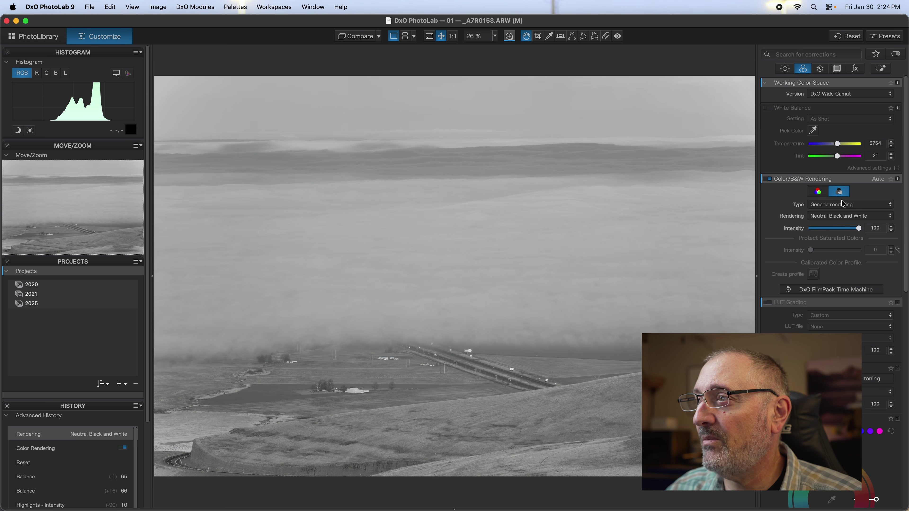
left_click(843, 205)
left_click(842, 215)
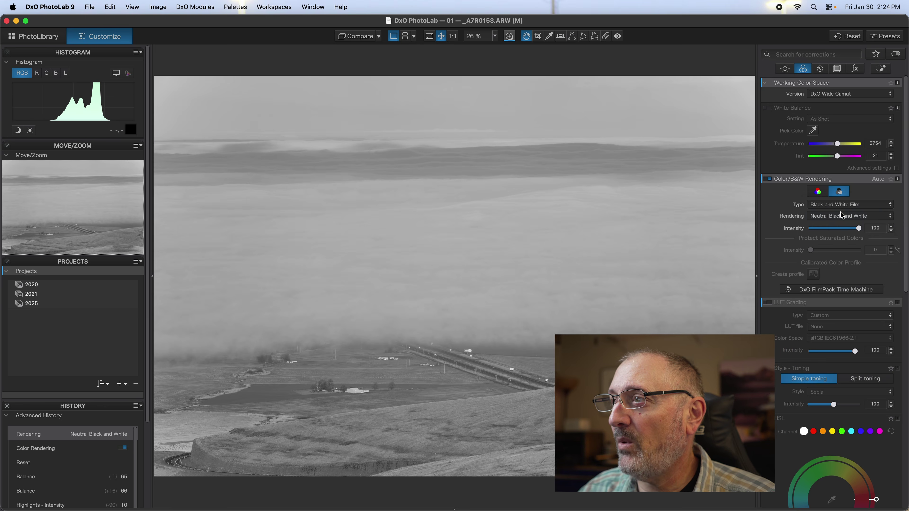
left_click(843, 215)
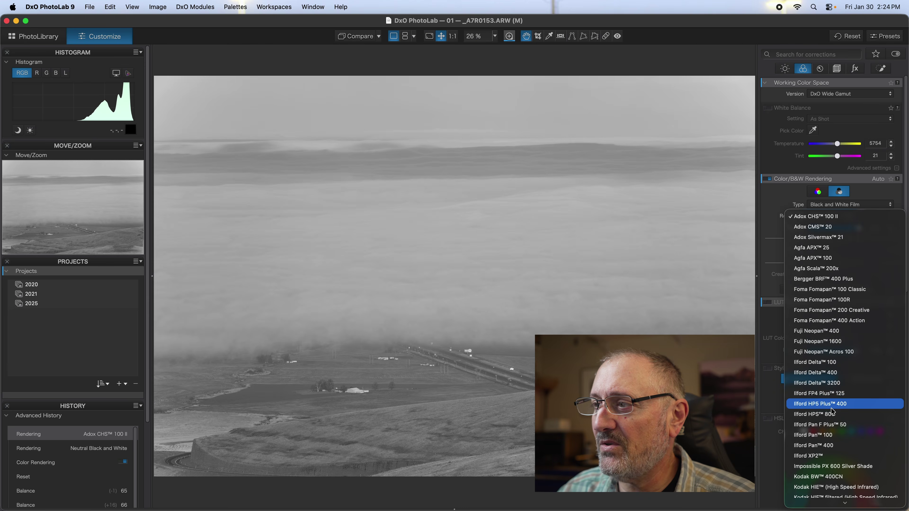
scroll(831, 411, "down", 8)
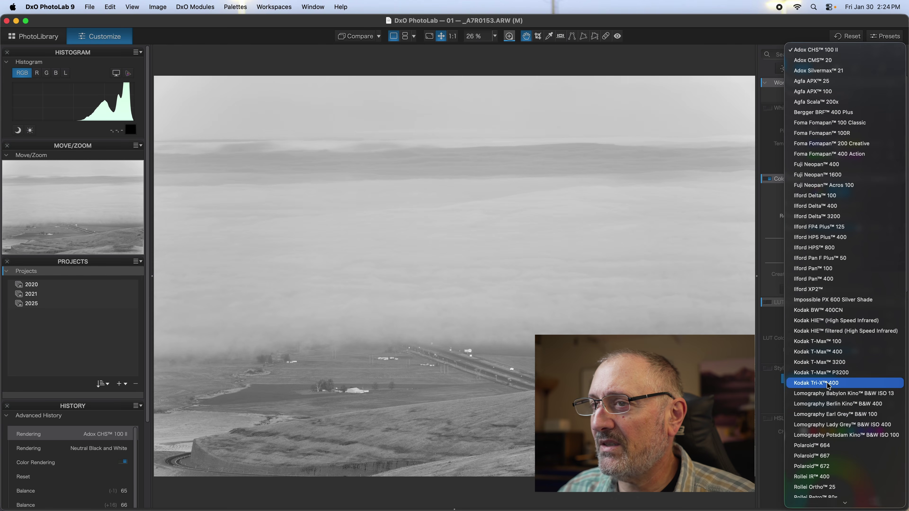
left_click(812, 383)
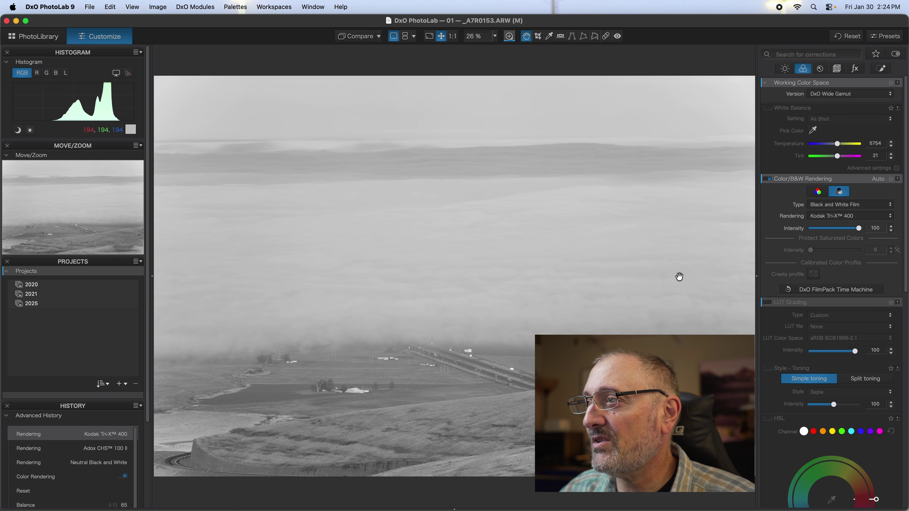
Step: Enable Style - Toning in Split toning mode, with Sepia highlights at an intensity of 10
mouse_move(798, 110)
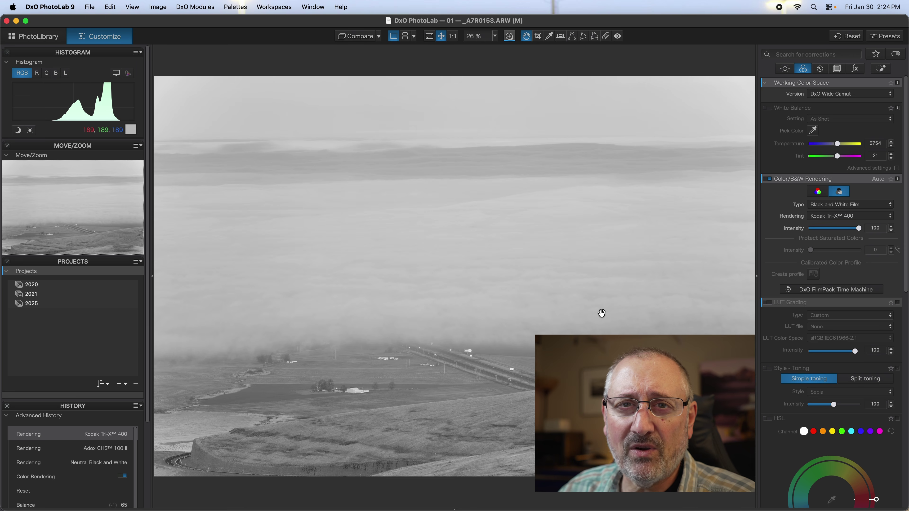
left_click(767, 369)
left_click(862, 381)
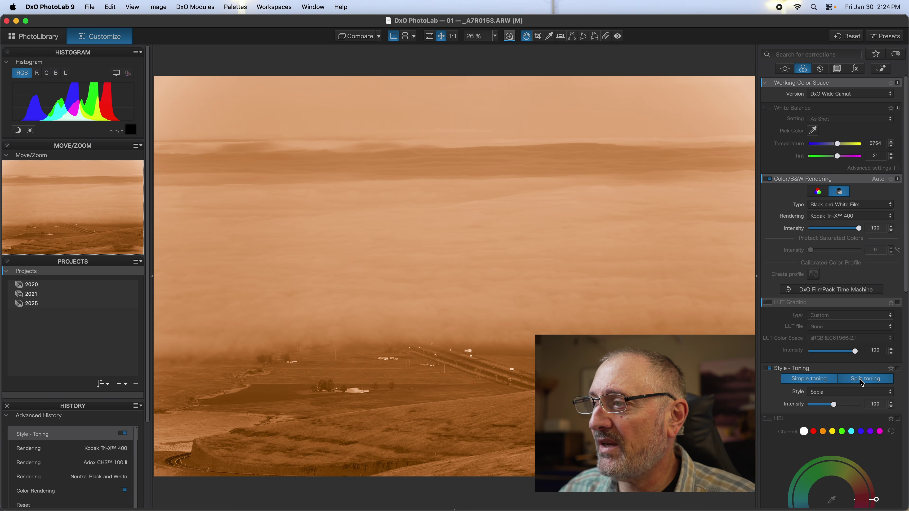
left_click_drag(835, 405, 813, 408)
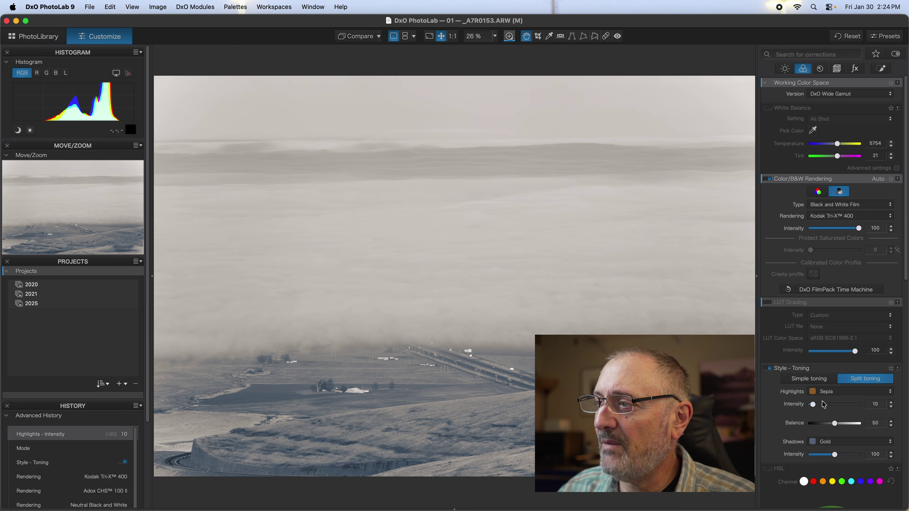
Step: Tone the shadows with Selenium at an intensity of 10 and set the split toning balance to 65
left_click(830, 445)
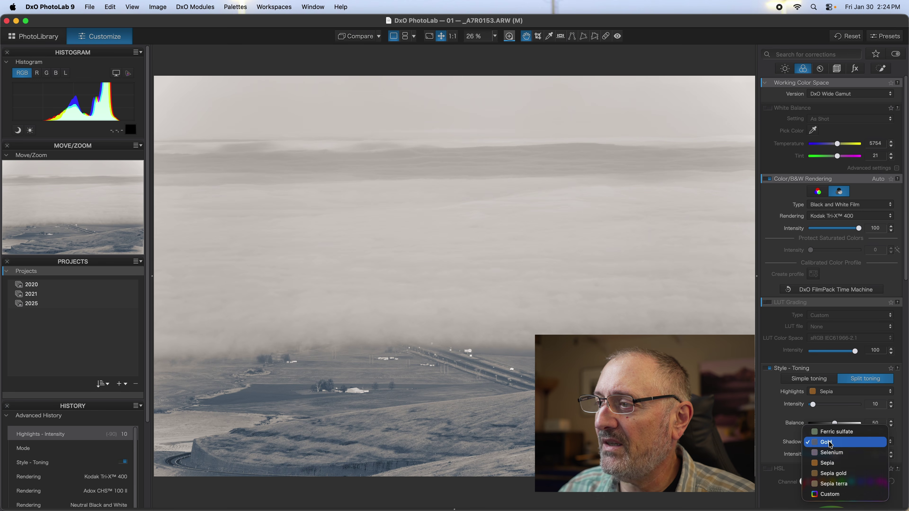
left_click(831, 452)
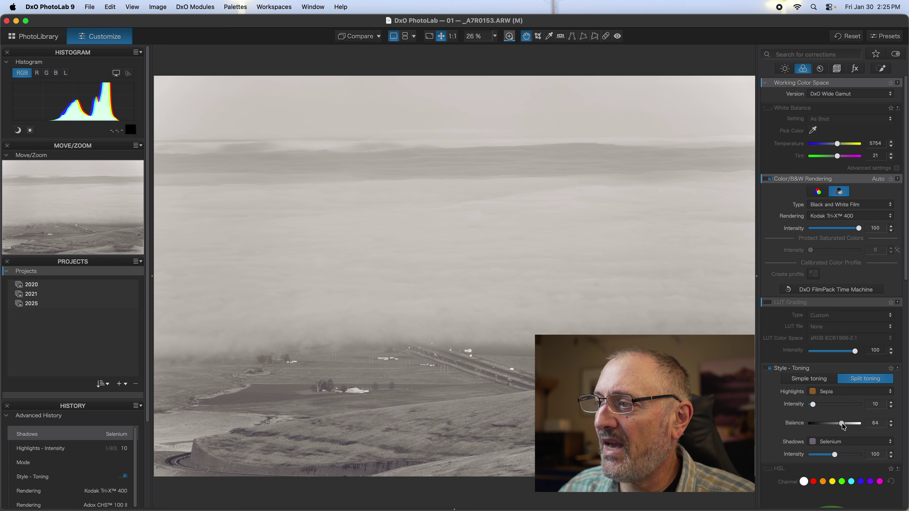
left_click_drag(844, 425, 843, 425)
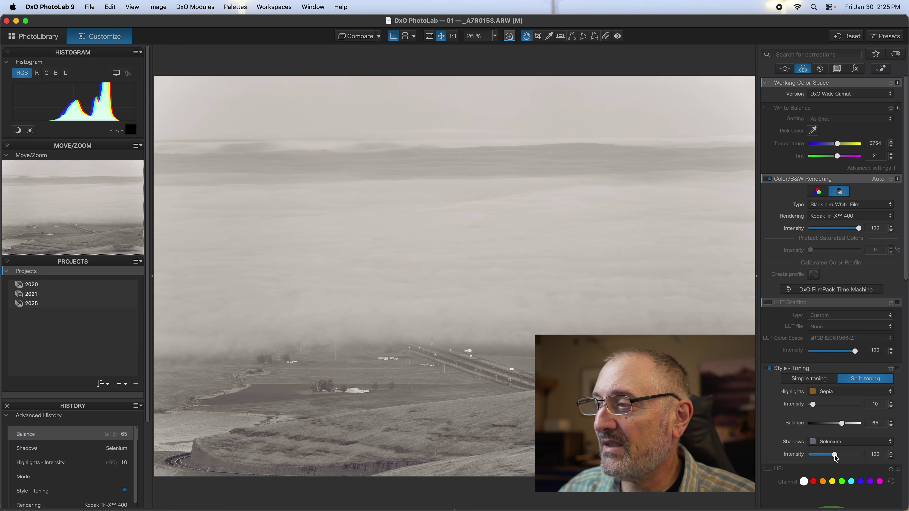
left_click_drag(836, 458, 821, 460)
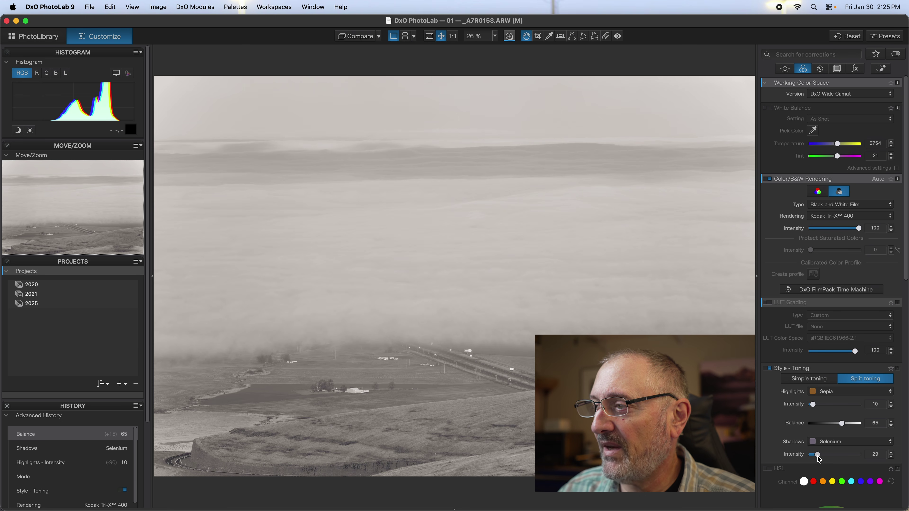
left_click_drag(817, 459, 814, 459)
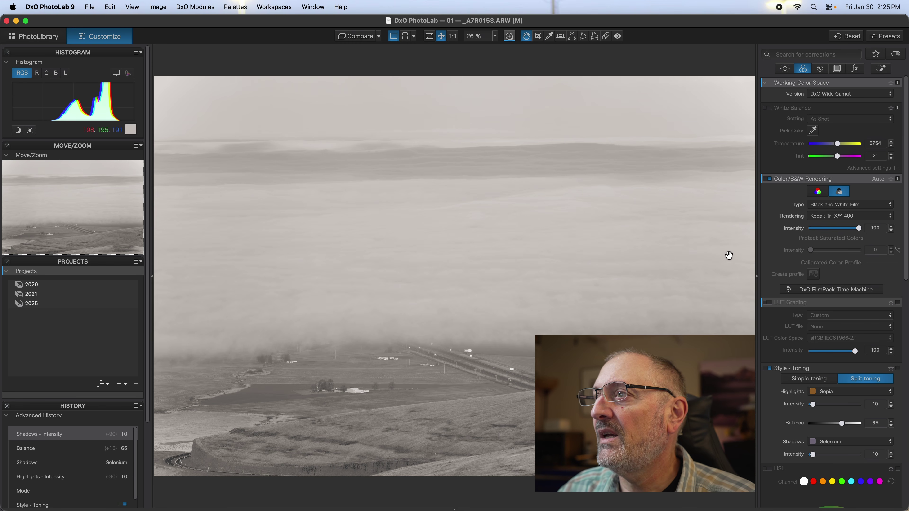
Step: Shape the RGB tone curve: raise shadows from 60 to 73, pull highlights from 180 to 159, and lower the white output to 229
left_click(785, 69)
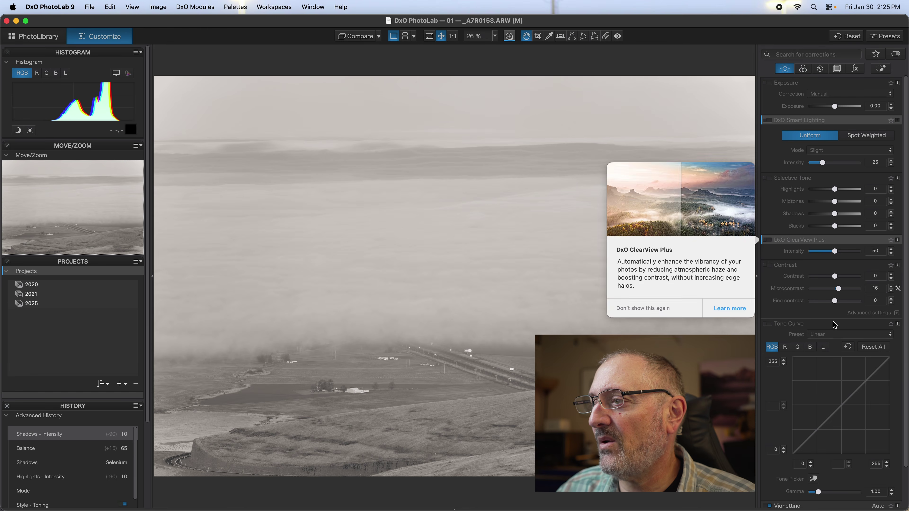
left_click_drag(814, 433, 810, 431)
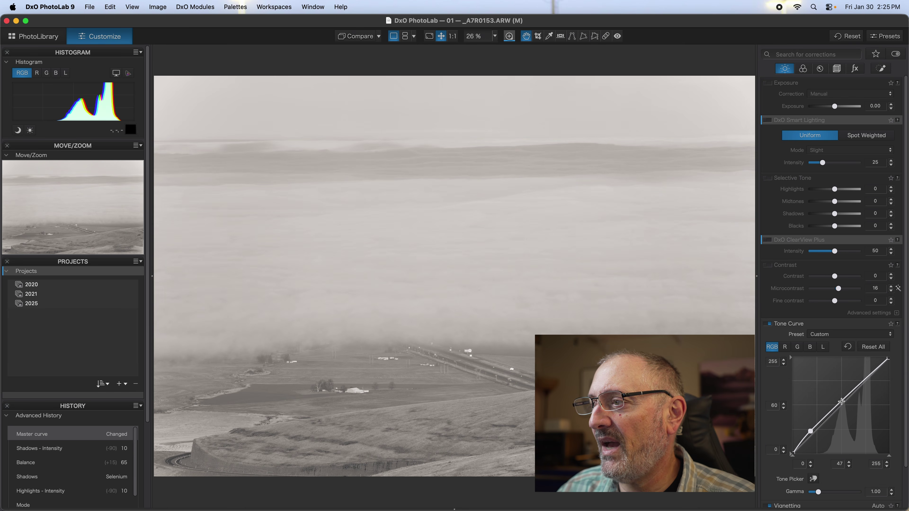
left_click_drag(844, 397, 847, 401)
left_click_drag(888, 361, 889, 369)
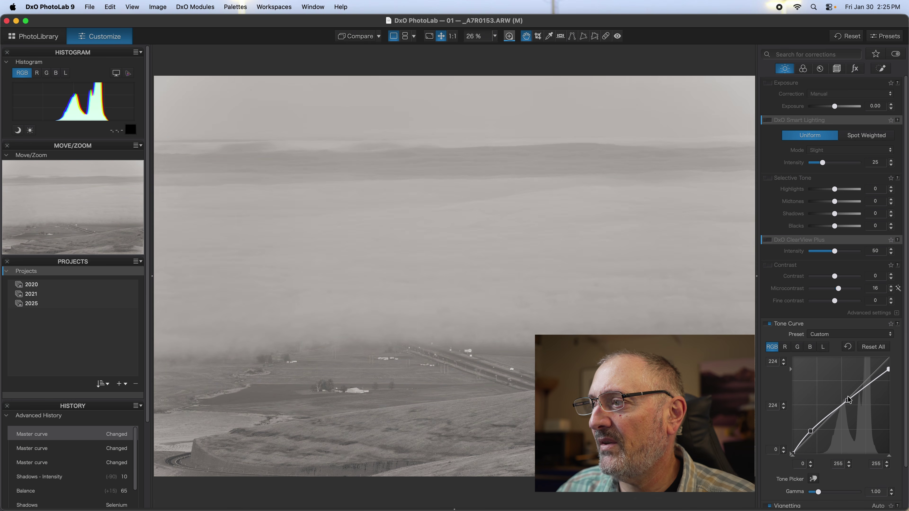
left_click_drag(848, 401, 861, 393)
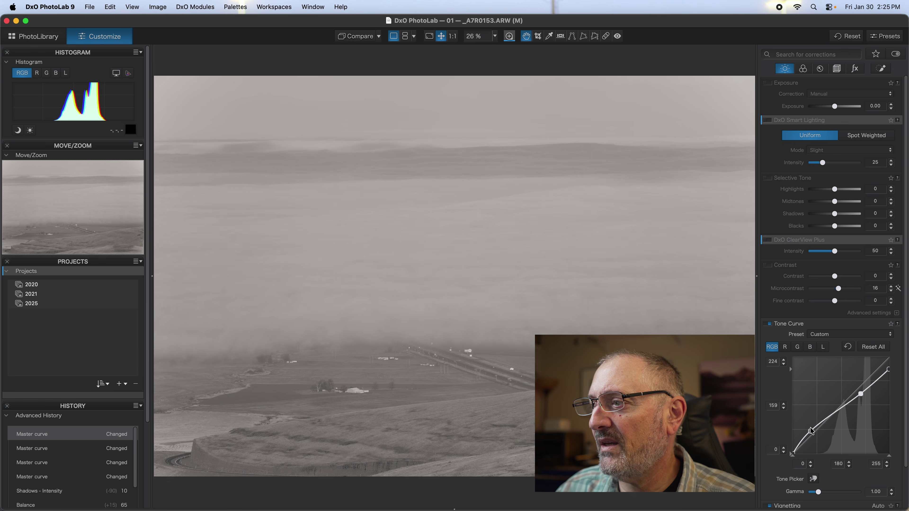
left_click_drag(811, 432, 816, 426)
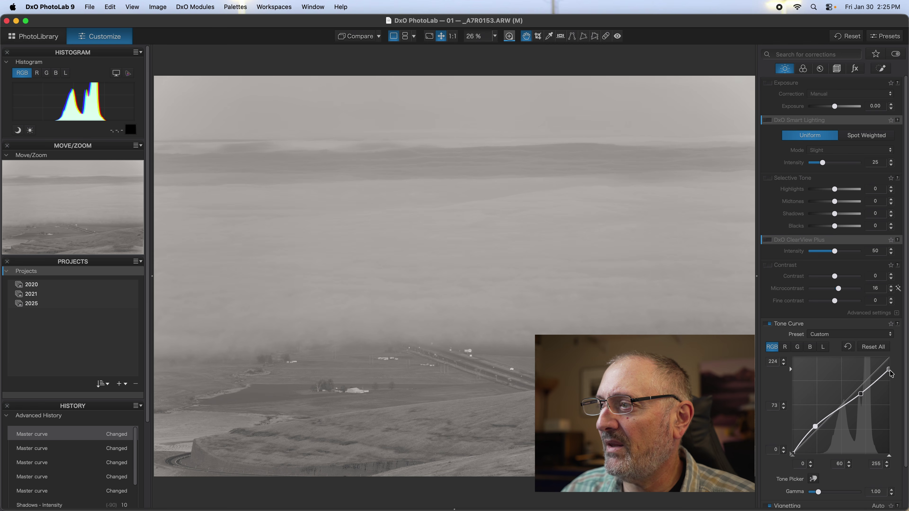
left_click_drag(889, 371, 892, 370)
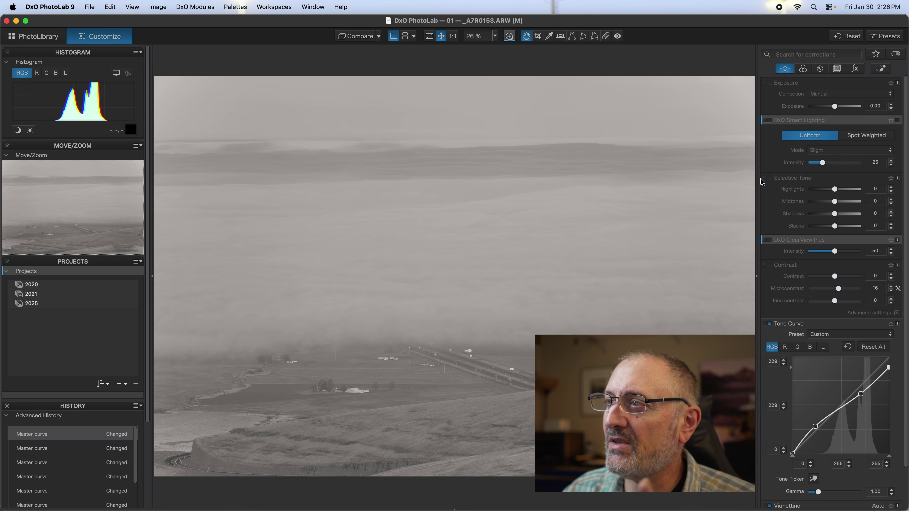
Step: Try DxO ClearView Plus at intensity 50, then DxO Smart Lighting in Slight mode at 25, switching each off again
mouse_move(788, 245)
left_click(768, 241)
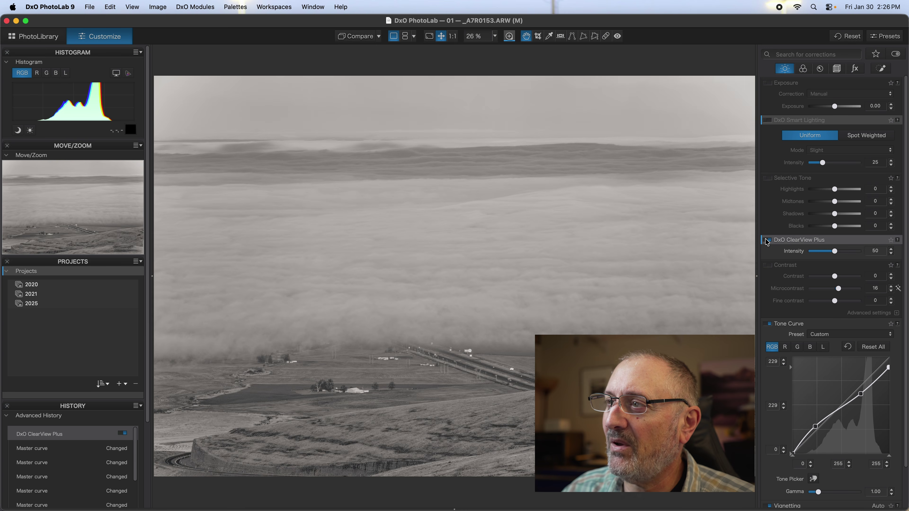
left_click(767, 240)
left_click(770, 120)
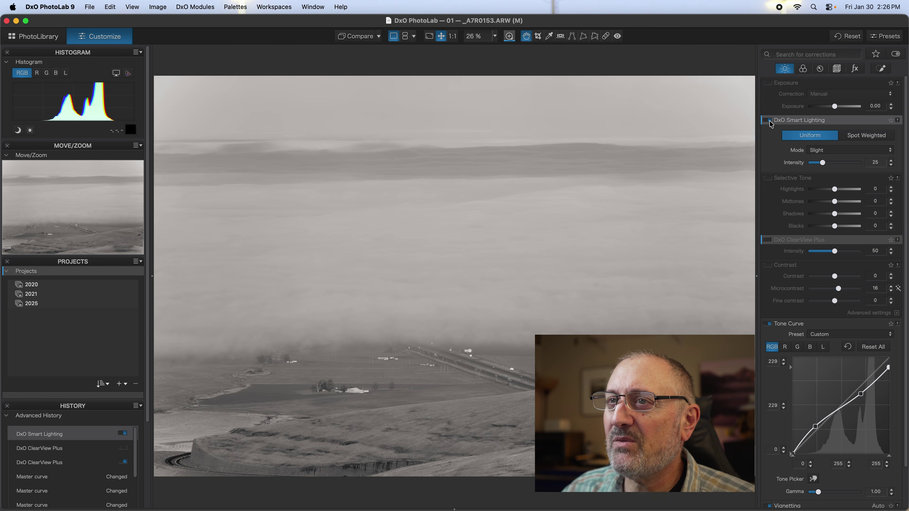
left_click(770, 121)
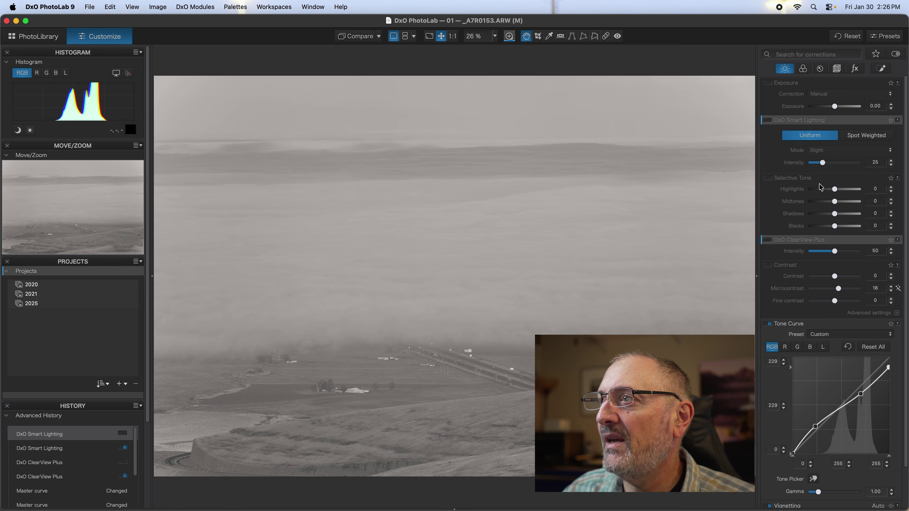
Step: Enable the Crop correction in Manual mode with a 1x1 aspect ratio
left_click(838, 70)
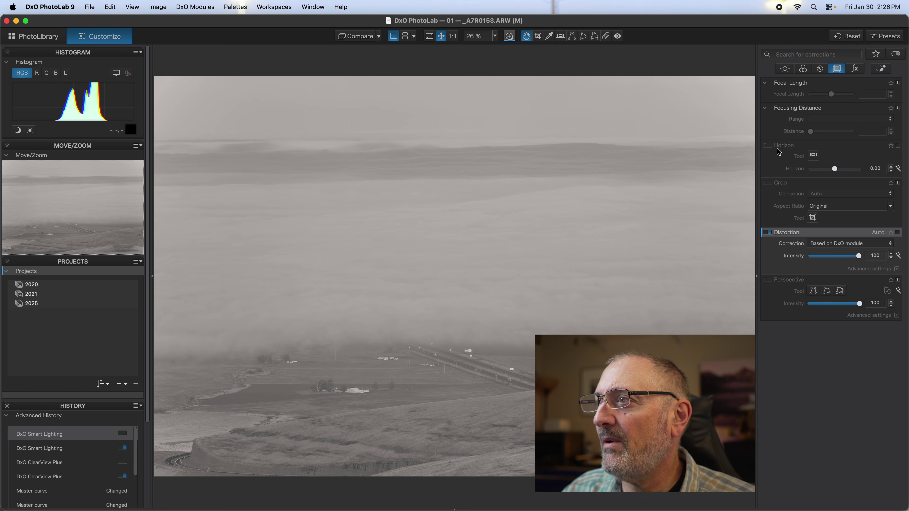
left_click(767, 184)
left_click(829, 197)
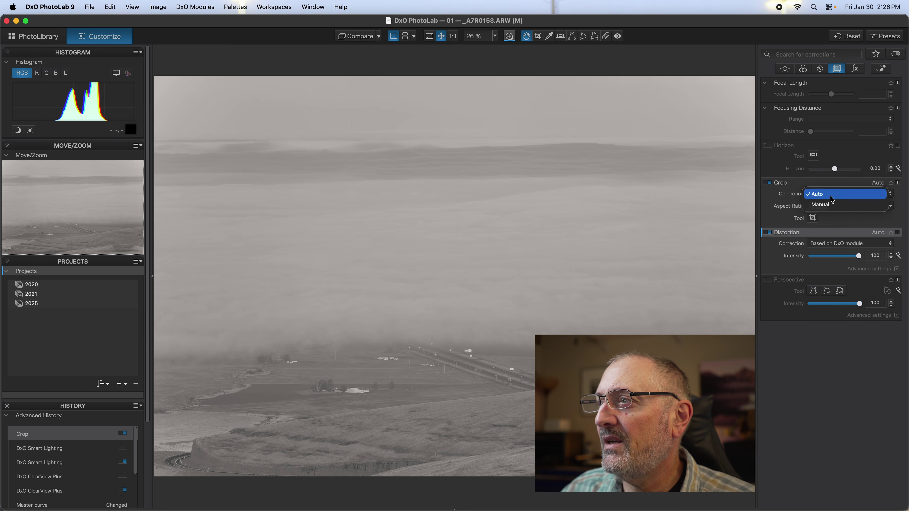
left_click(829, 204)
left_click(828, 205)
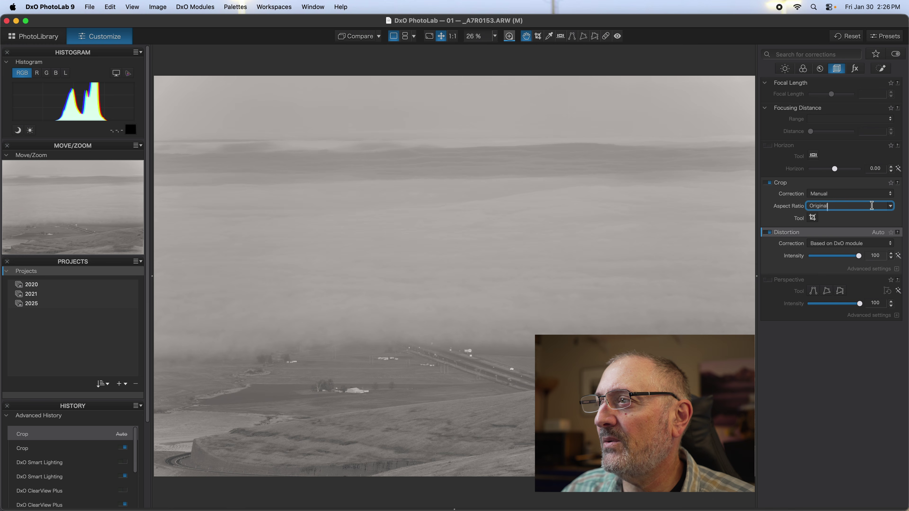
left_click(891, 207)
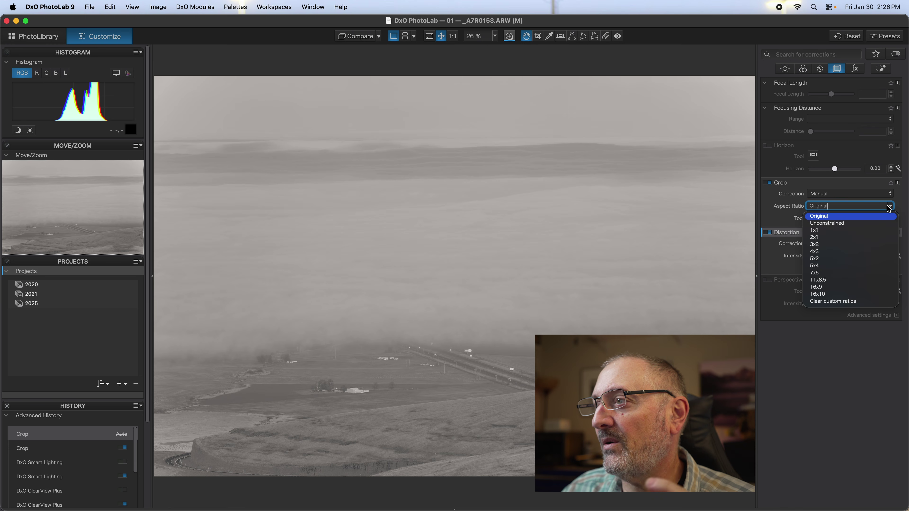
left_click(828, 233)
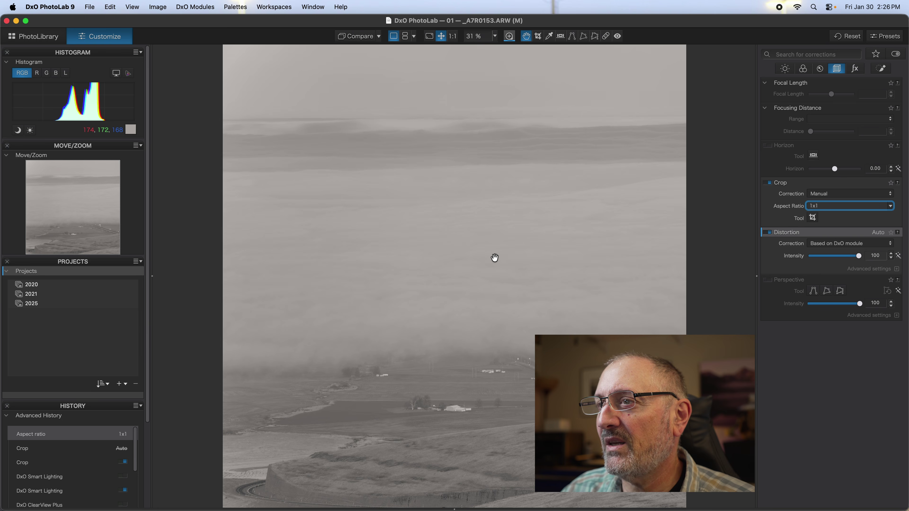
Step: Shift the square crop rightward to roughly the horizontal centre of the photo so it takes in the diagonal road, and finish cropping
left_click(813, 218)
left_click_drag(362, 265, 474, 275)
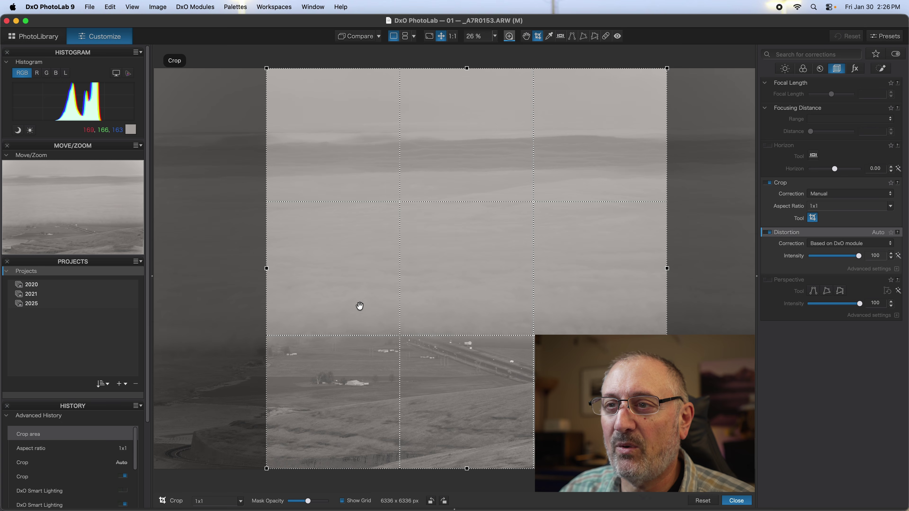
mouse_move(449, 294)
left_mouse_down()
mouse_move(437, 295)
mouse_move(463, 297)
mouse_move(433, 300)
left_mouse_up()
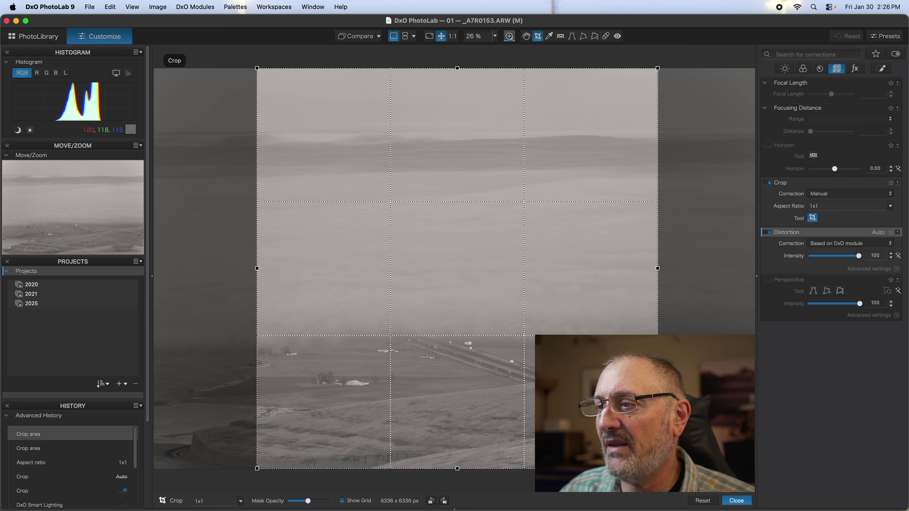
left_click(737, 502)
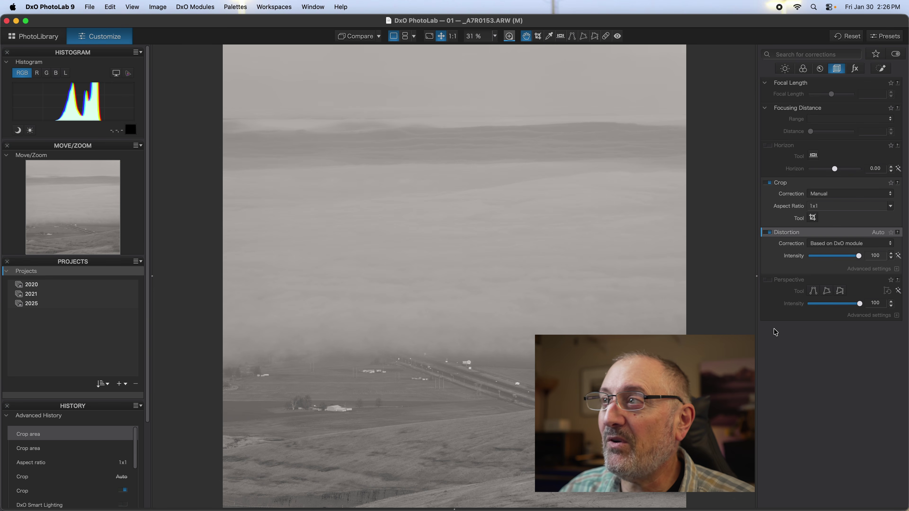
Step: Enable Grain with the Auto - Medium Format format and adjust its size to the current crop
left_click(860, 70)
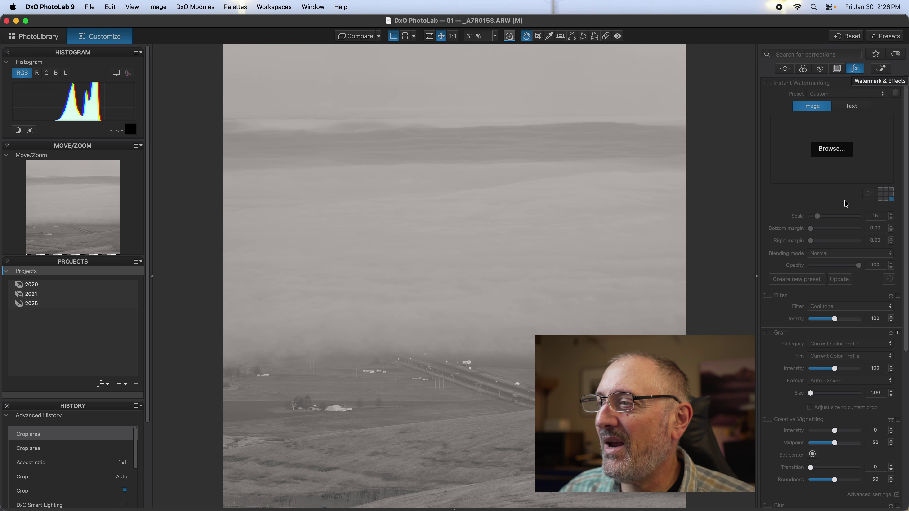
left_click(768, 332)
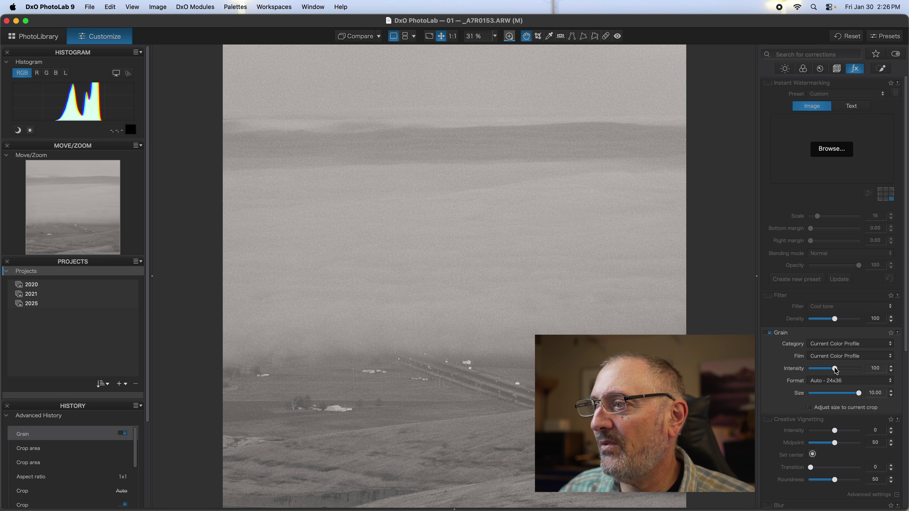
left_click(833, 383)
left_click(834, 390)
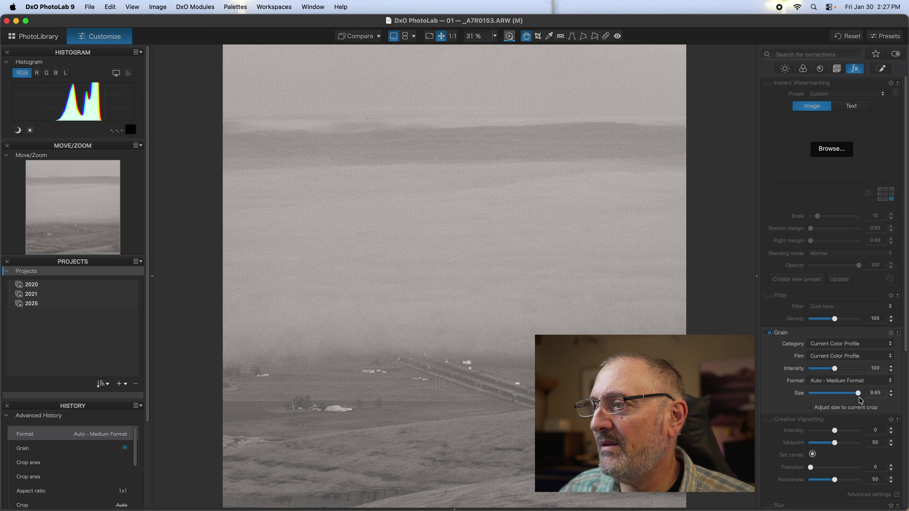
left_click(809, 408)
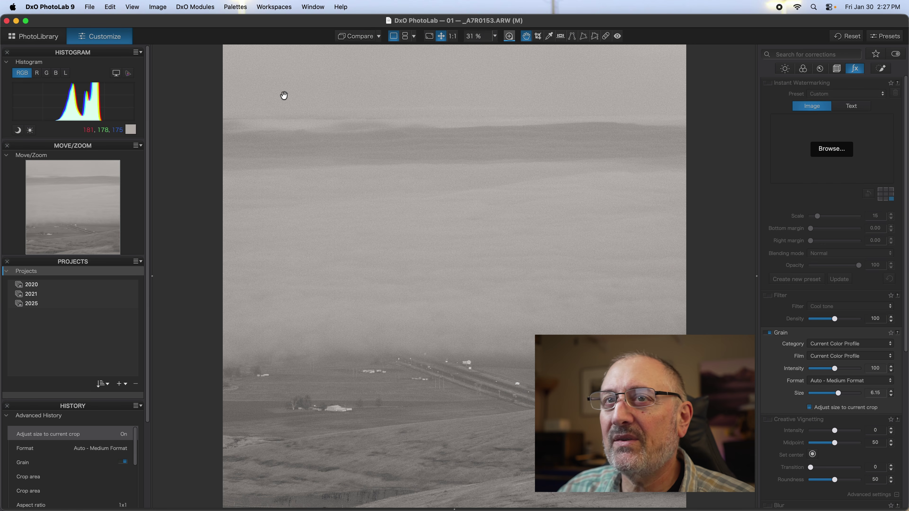
Step: Save the current image settings as a new preset named "B&W Square"
left_click(156, 7)
mouse_move(171, 24)
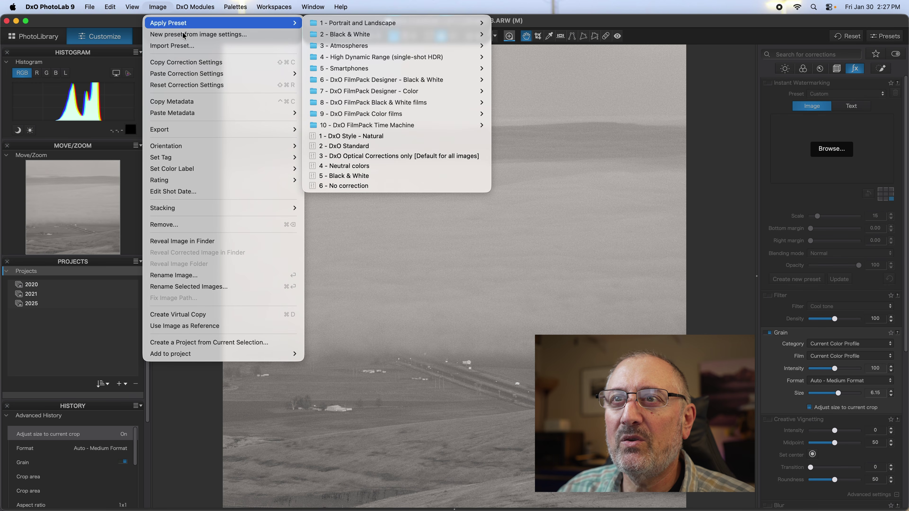
left_click(199, 35)
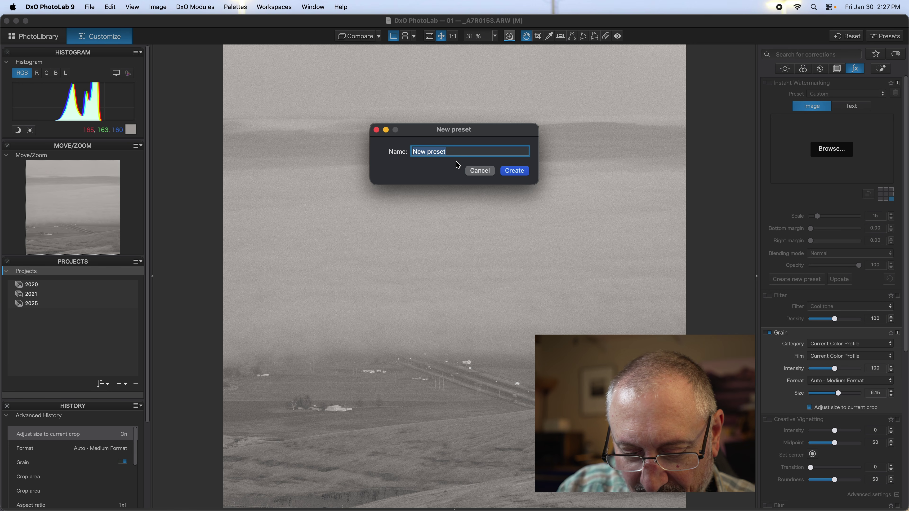
type("B&W ")
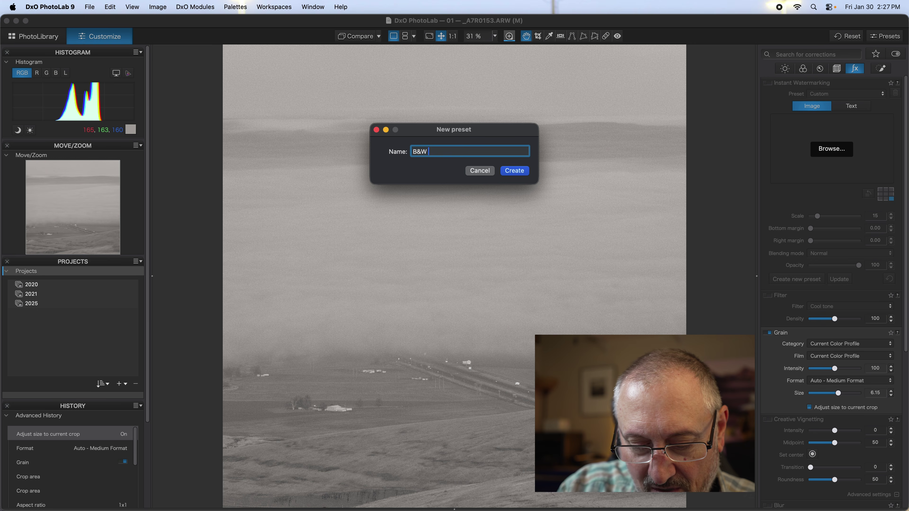
type("Squa")
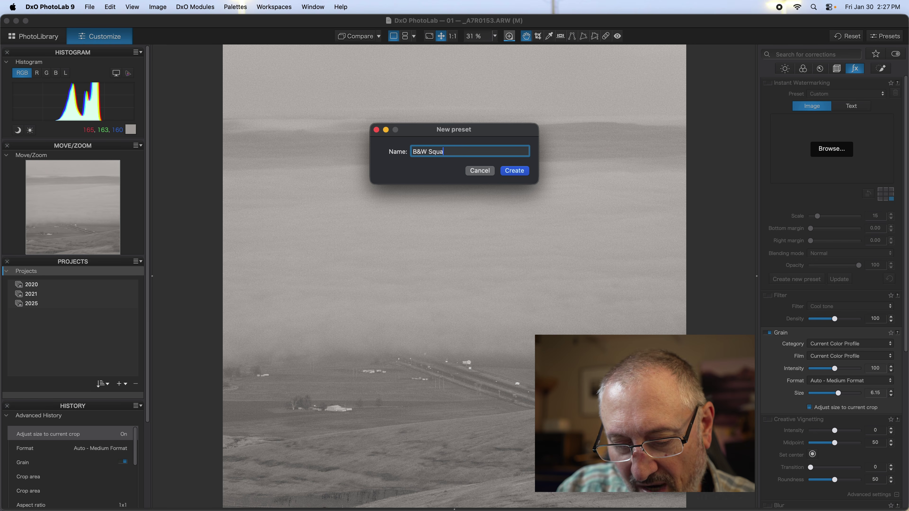
type("re")
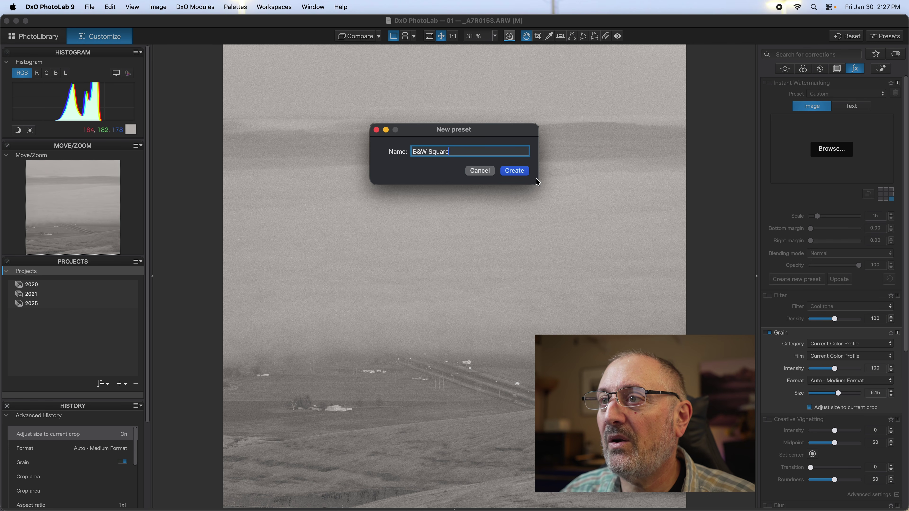
left_click(514, 171)
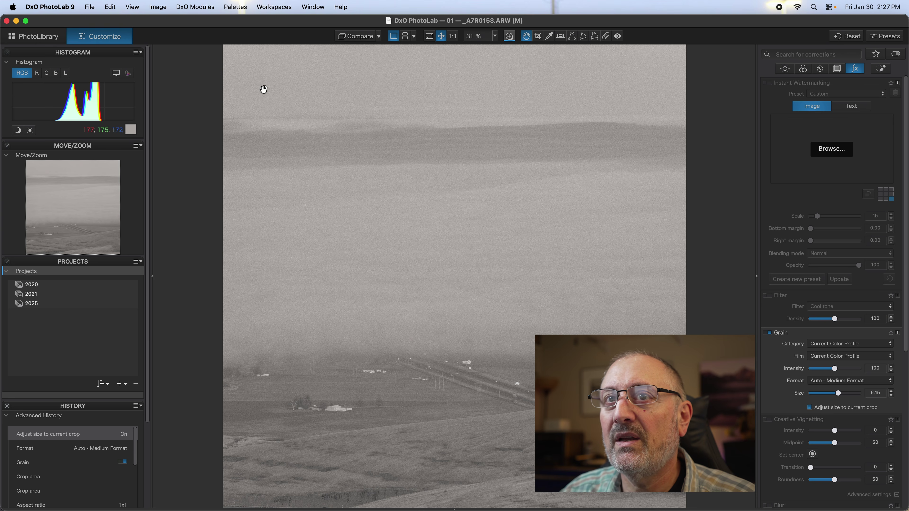
left_click(159, 7)
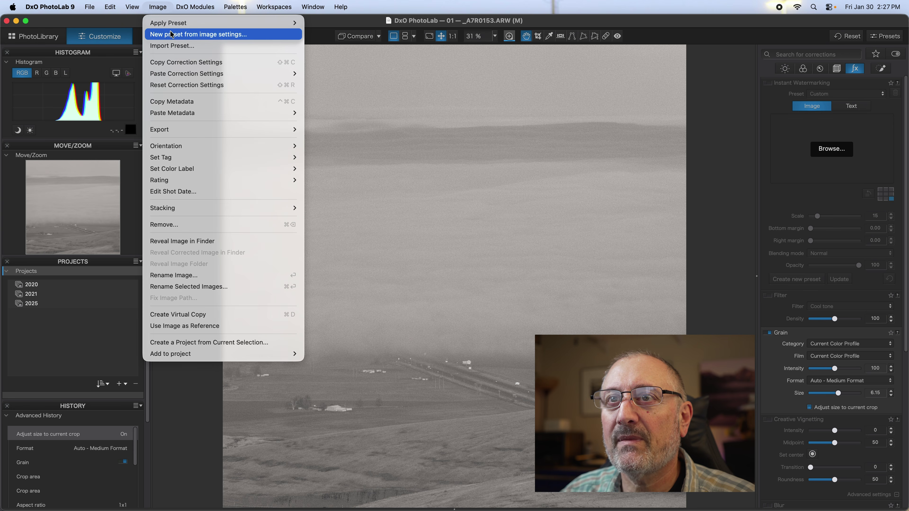
left_click(387, 113)
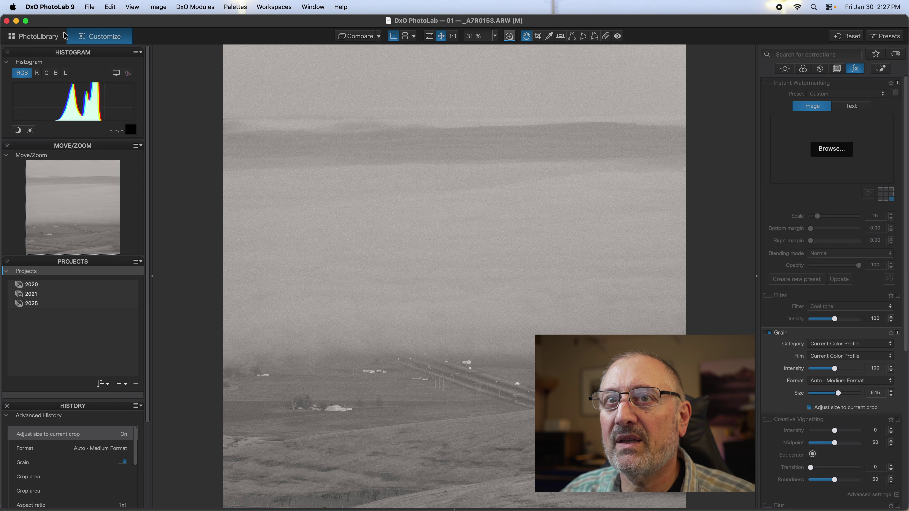
Step: Open _A7R0160.ARW from the photo library for editing and apply the B&W Square preset to it
left_click(36, 37)
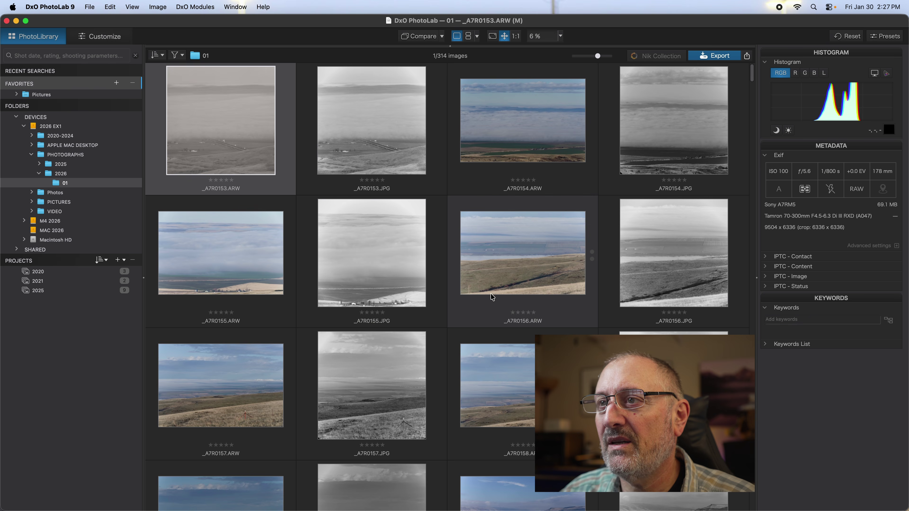
scroll(521, 292, "down", 5)
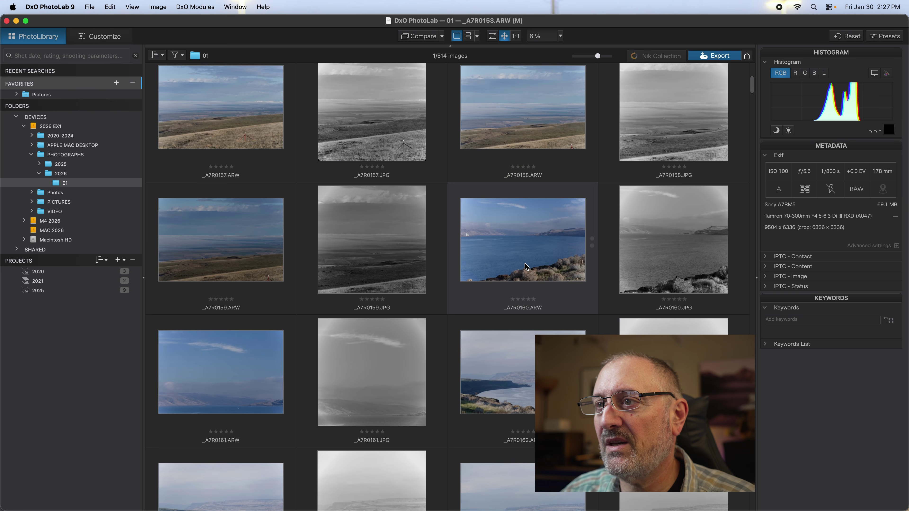
double_click(525, 267)
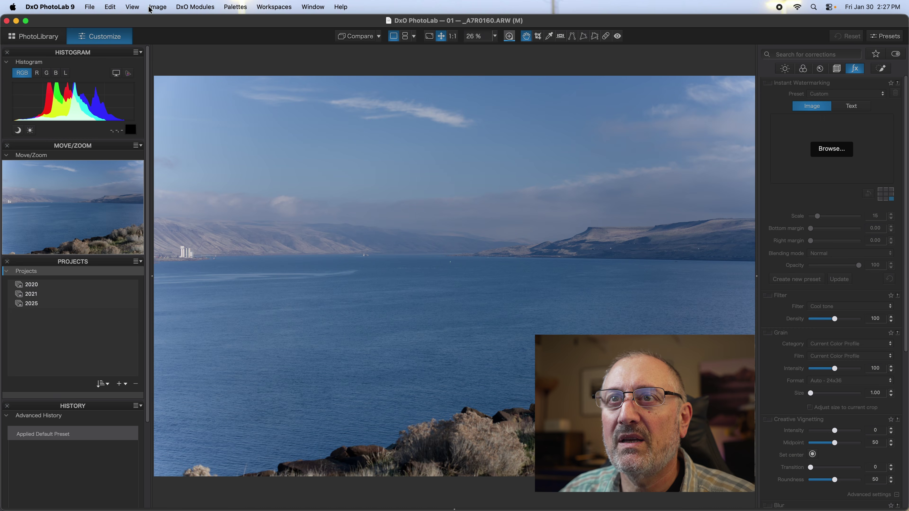
left_click(156, 8)
mouse_move(169, 23)
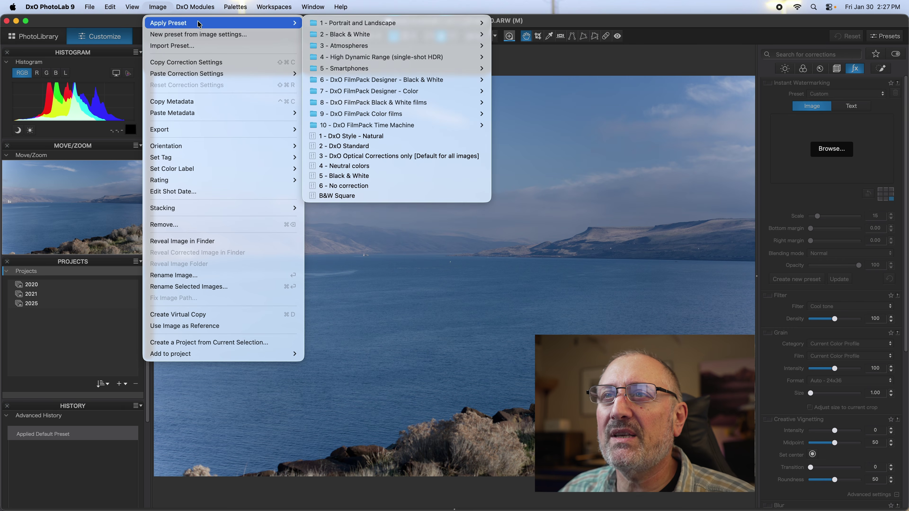
left_click(345, 196)
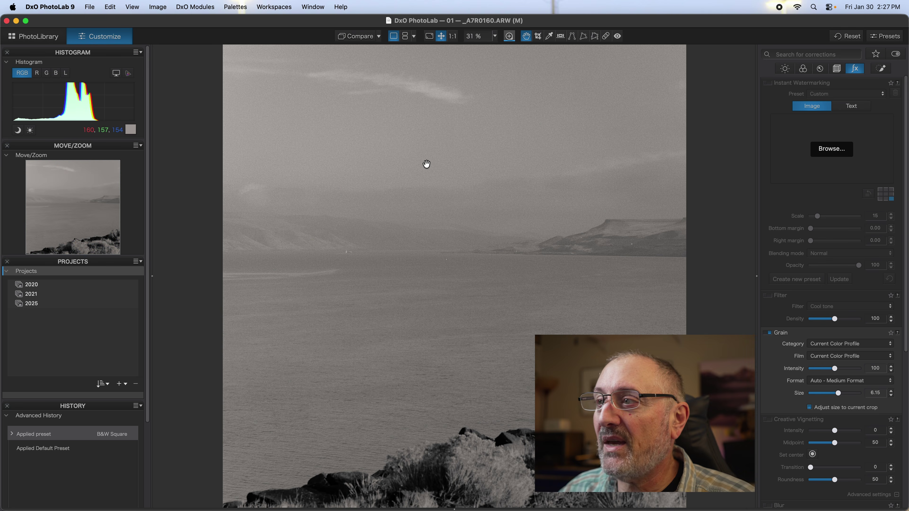
Step: Enable Selective Tone and set Highlights to 72, Midtones to 33, Shadows to -16 and Blacks to -11
left_click(784, 69)
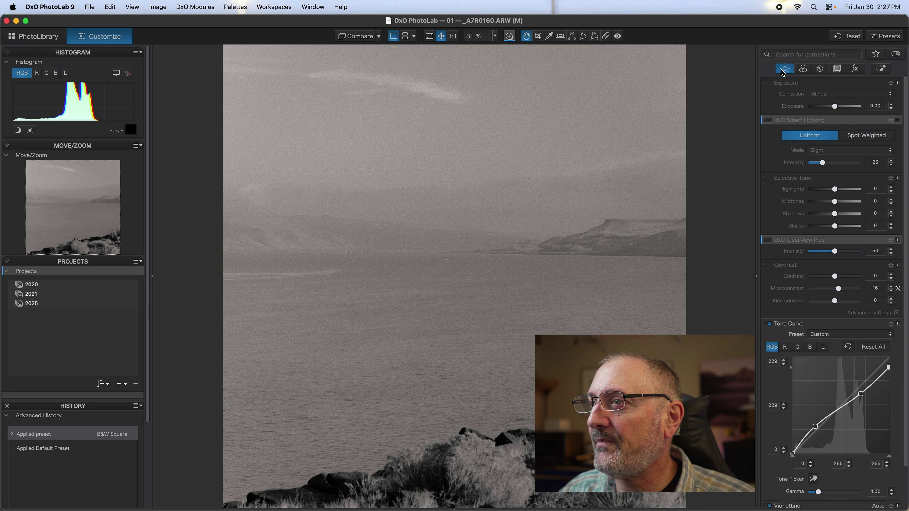
left_click(769, 178)
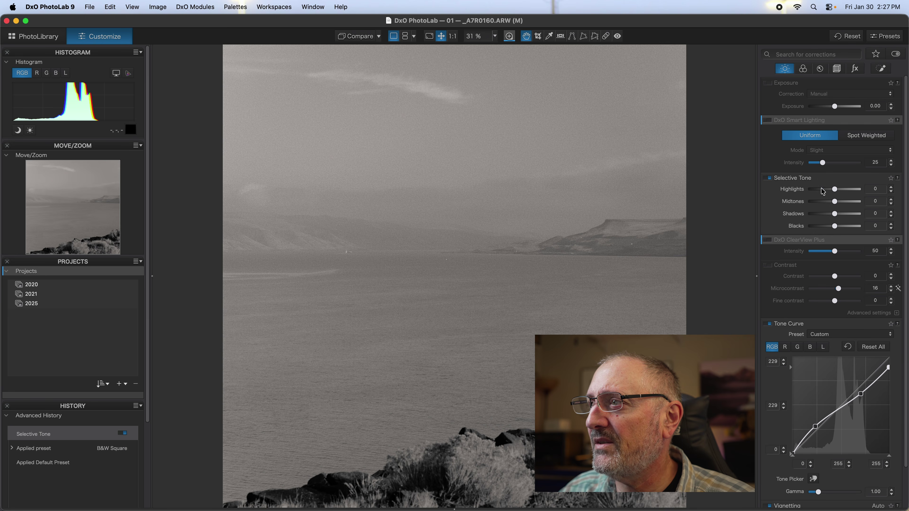
left_click_drag(838, 192, 834, 231)
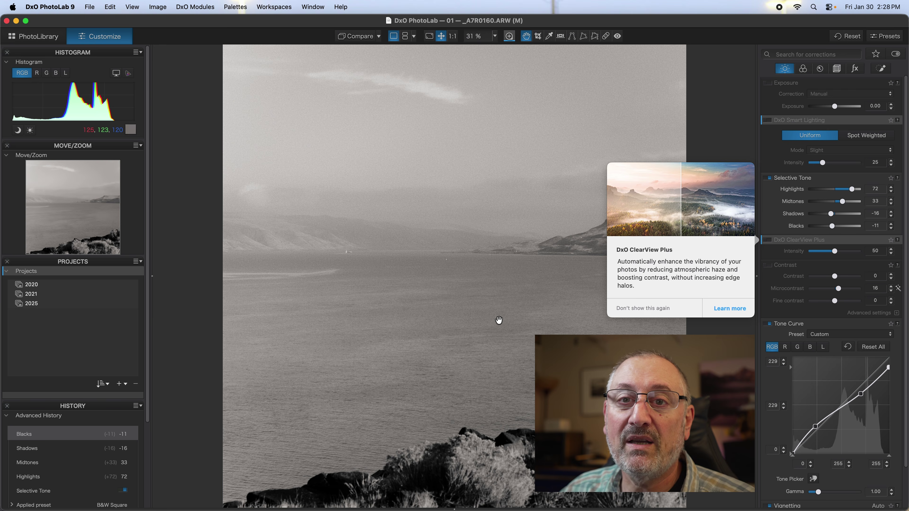